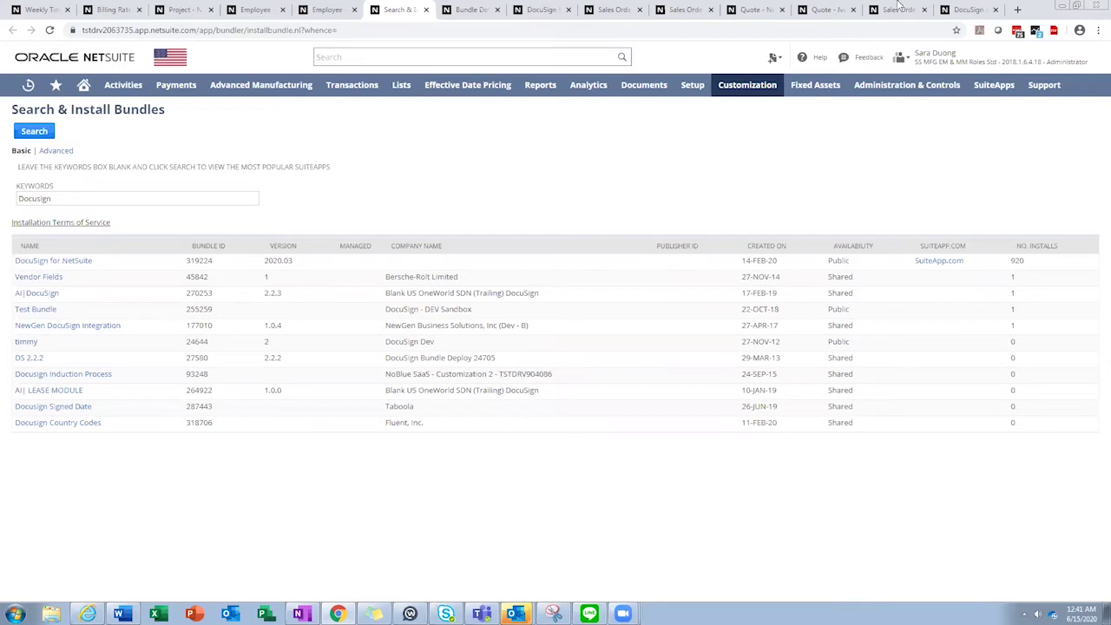
pyautogui.moveTo(752, 89)
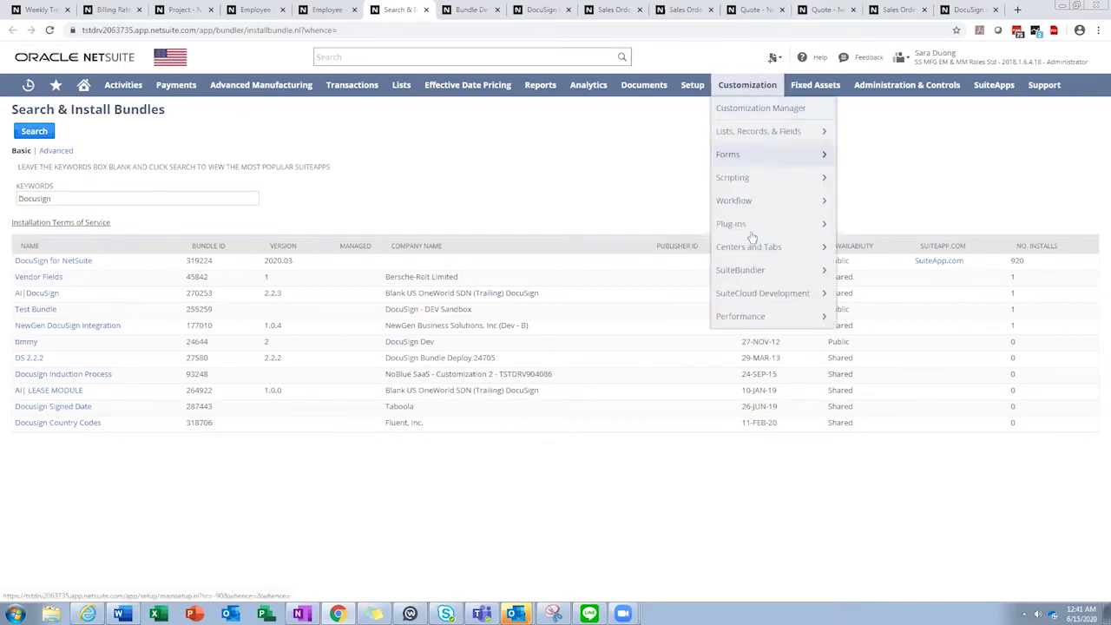
pyautogui.moveTo(757, 276)
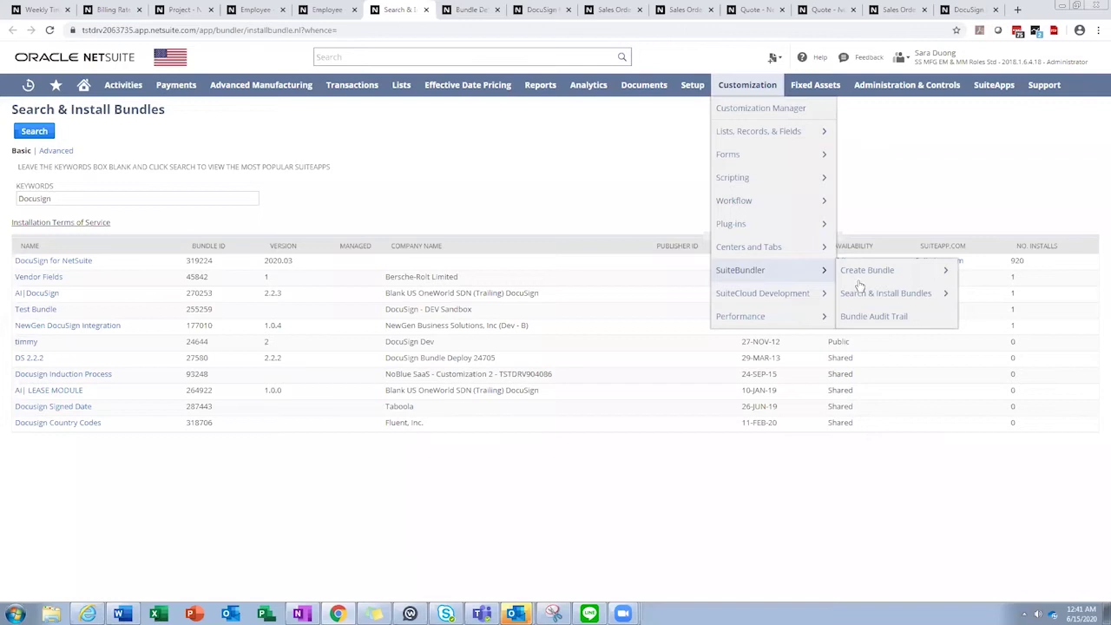
pyautogui.moveTo(868, 301)
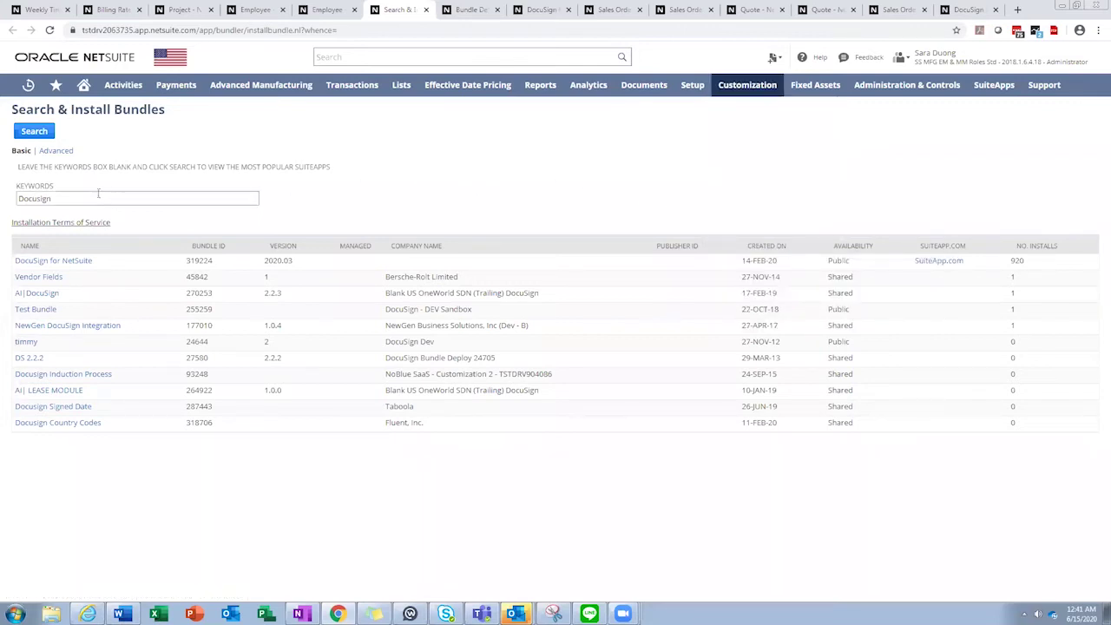
pyautogui.click(58, 202)
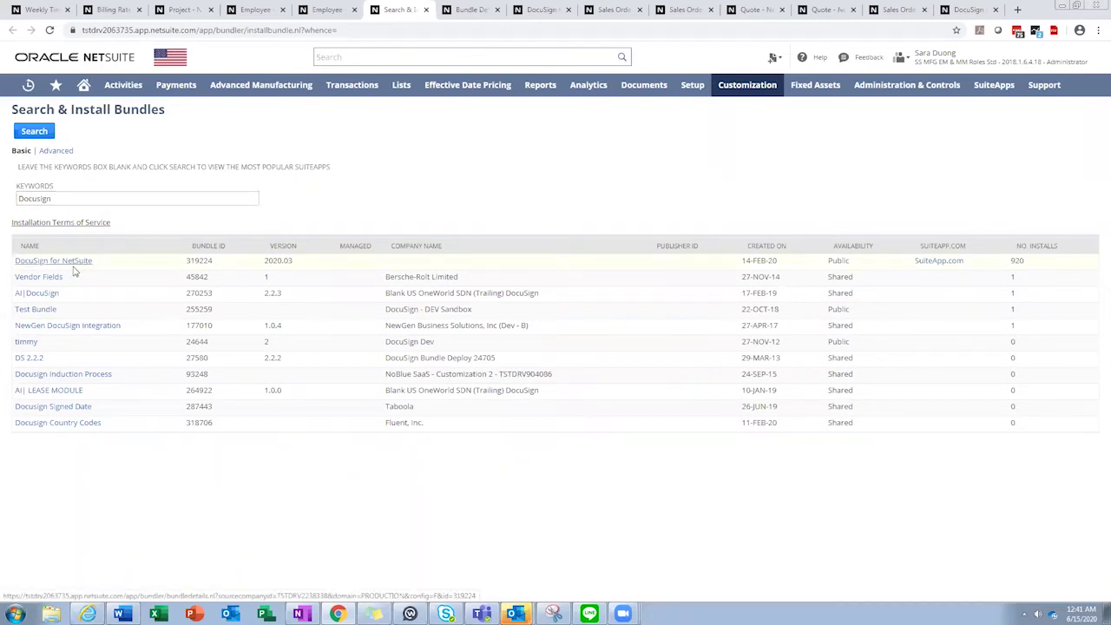
# Review the DocuSign for NetSuite bundle details, then view page 1 of the Installation and Sending Guide v2.2 PDF.
pyautogui.click(470, 10)
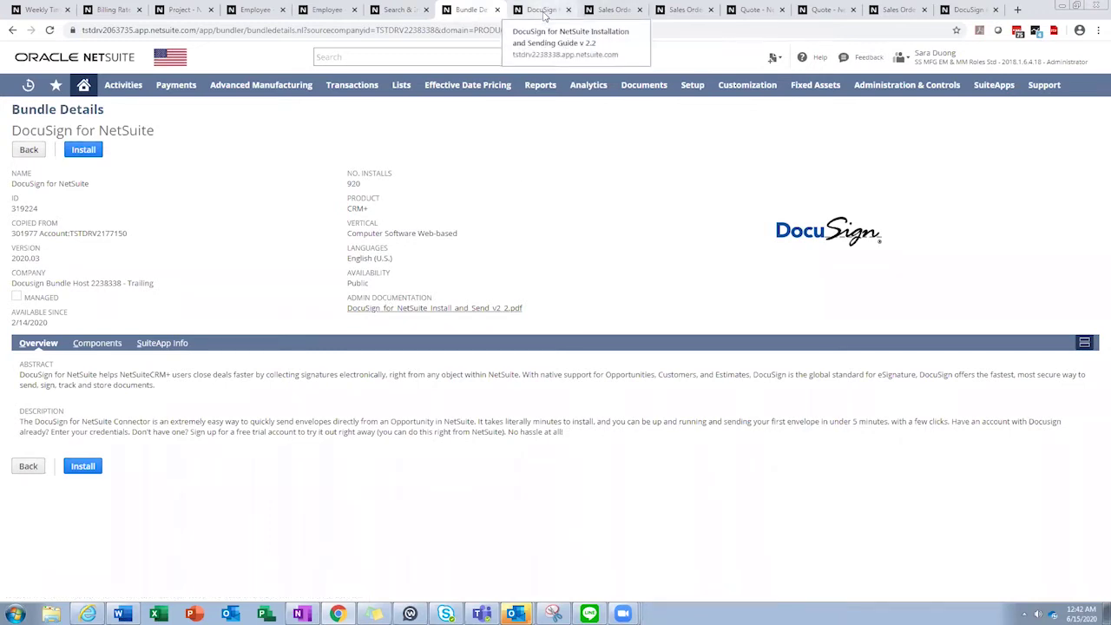
pyautogui.click(545, 12)
pyautogui.scroll(10, 567, 240)
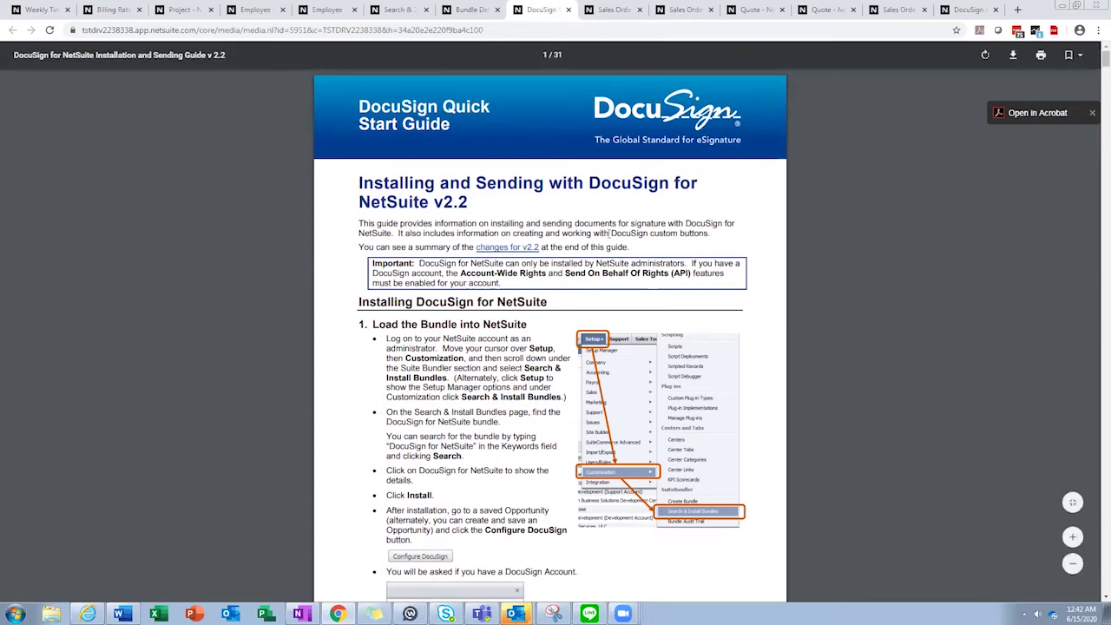
# Return to sales order SO635, pending fulfillment at 7,492.00, with one sent DocuSign envelope.
pyautogui.click(614, 11)
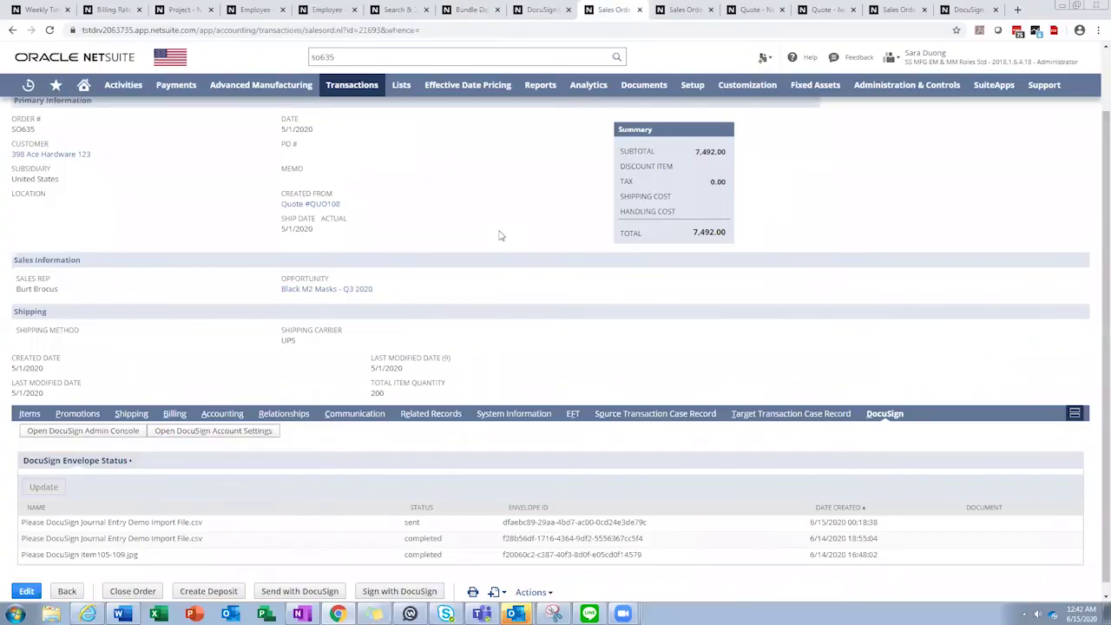
pyautogui.scroll(1, 500, 235)
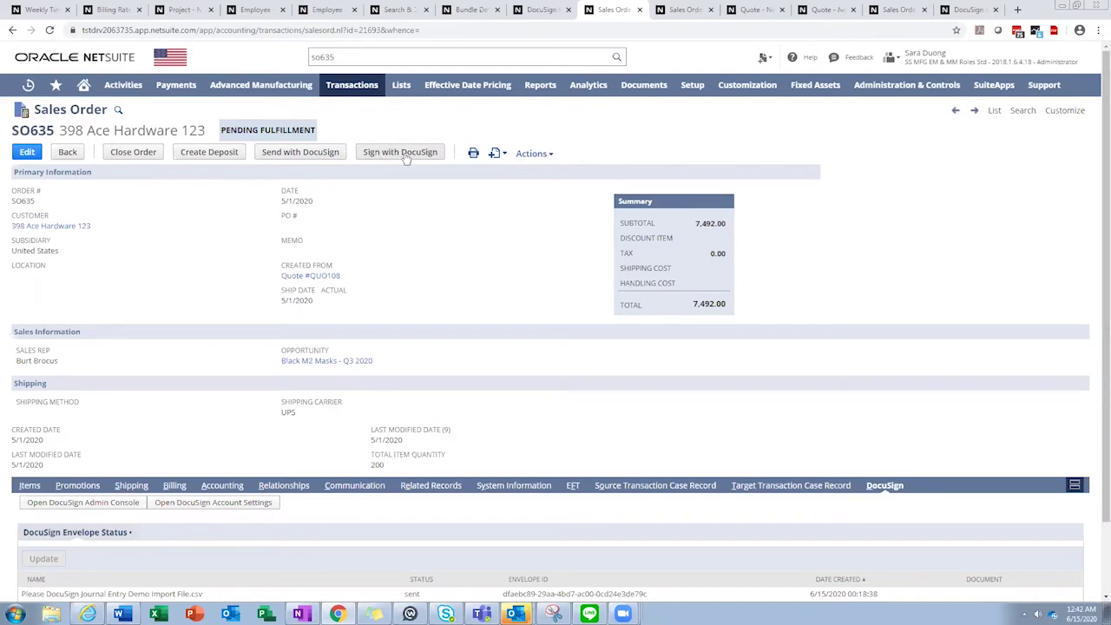
# Sign SO635 in DocuSign with an Initial field left of the signature, declining to send a copy.
pyautogui.click(675, 13)
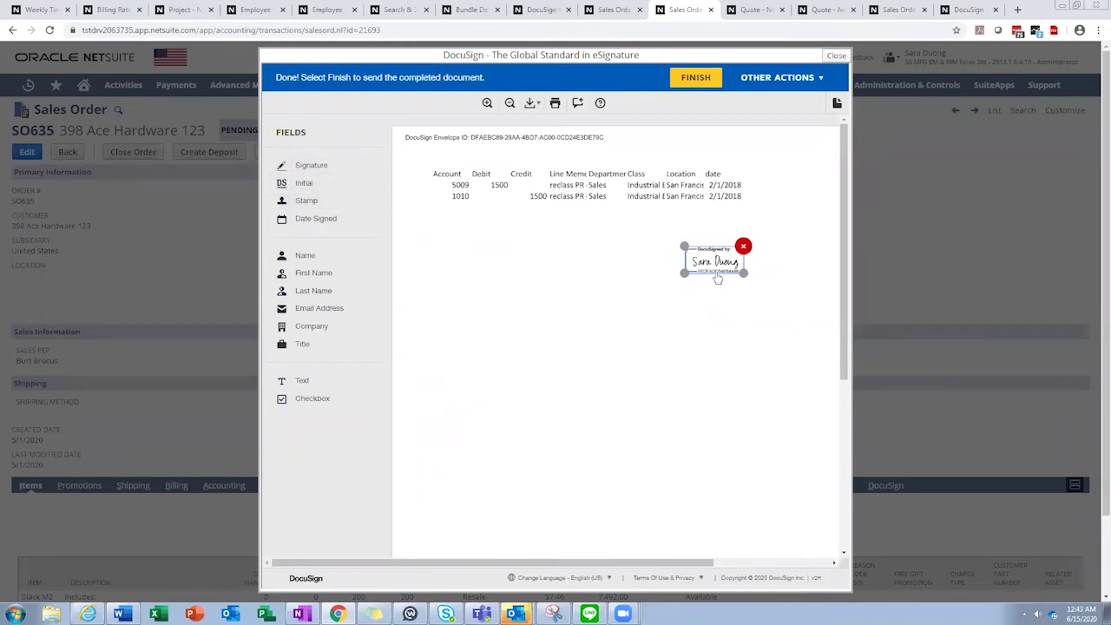
pyautogui.moveTo(320, 185)
pyautogui.mouseDown()
pyautogui.moveTo(347, 203)
pyautogui.moveTo(634, 264)
pyautogui.mouseUp()
pyautogui.click(700, 77)
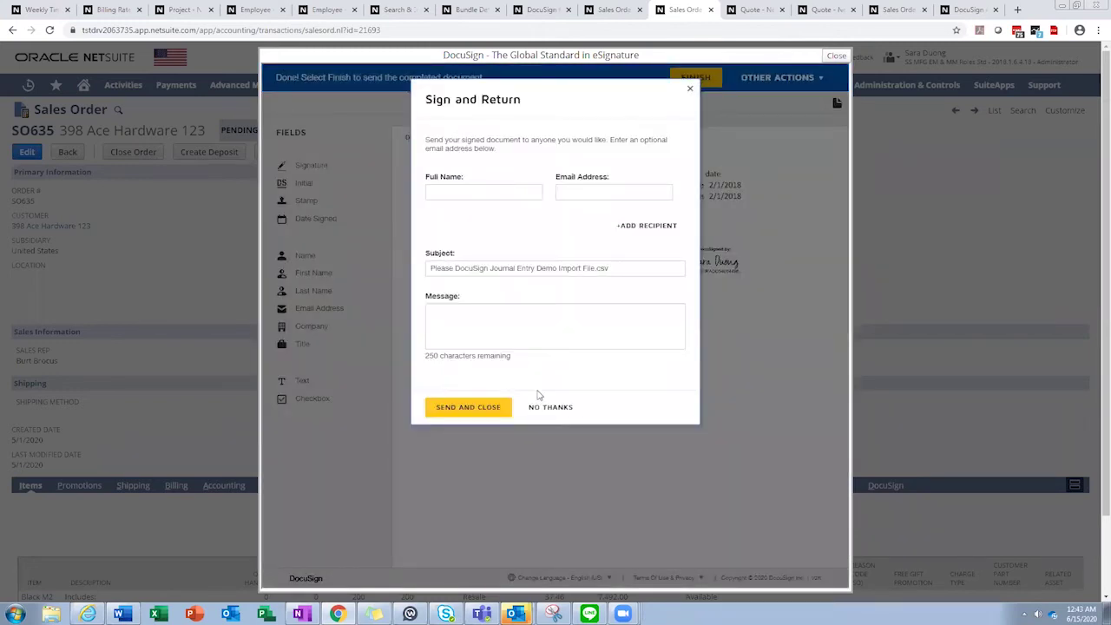
pyautogui.click(550, 408)
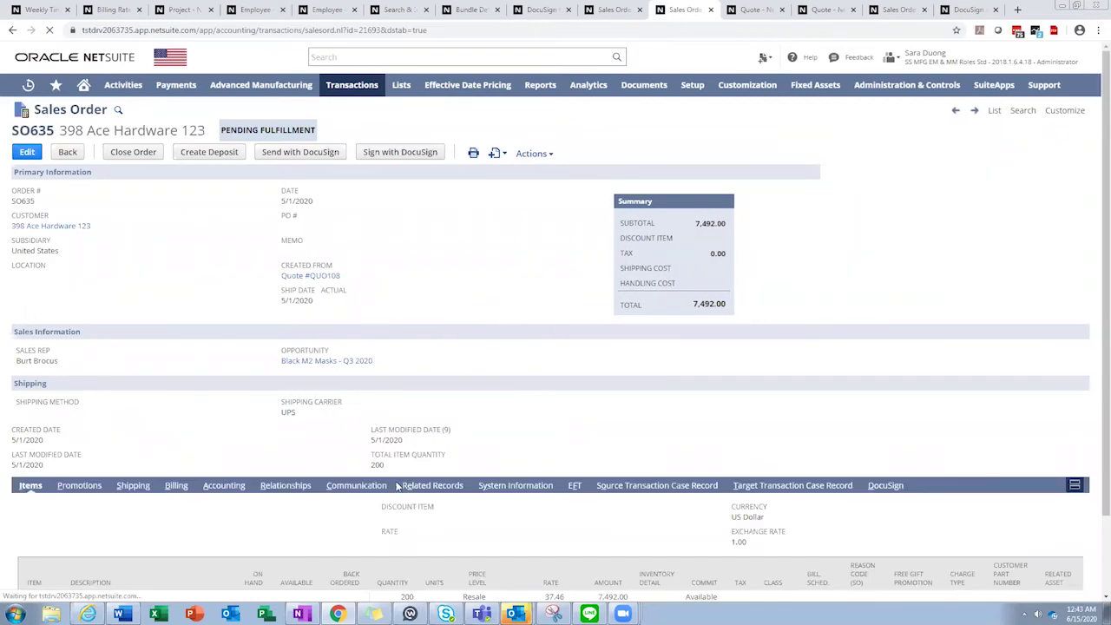
# List the files on sales order SO635's Communication subtab, then return to the record header.
pyautogui.click(365, 486)
pyautogui.scroll(-2, 364, 486)
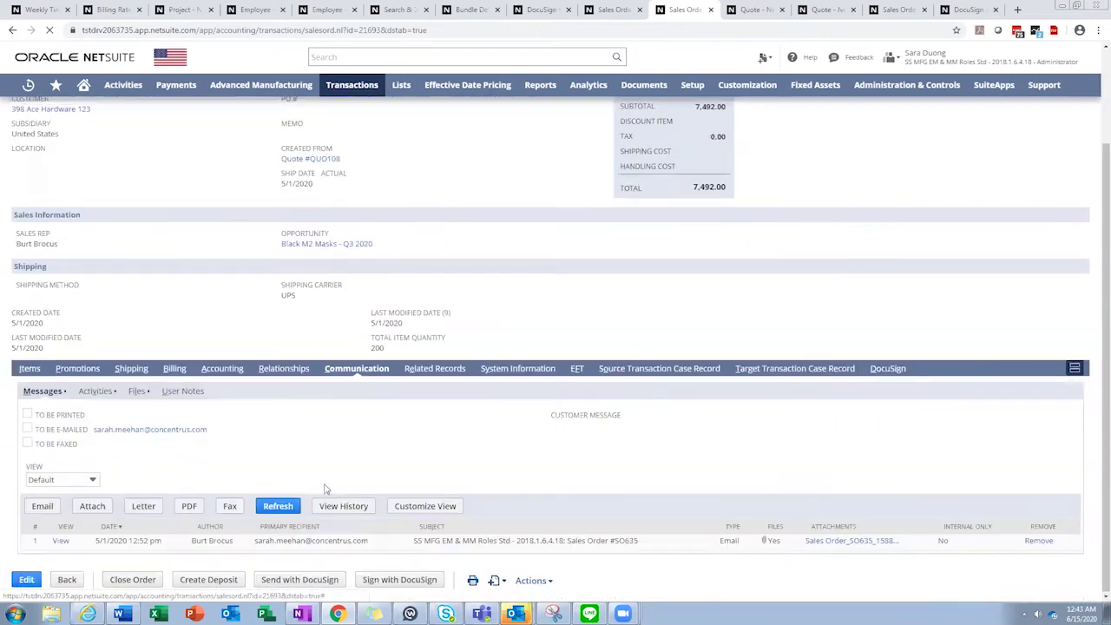
pyautogui.click(137, 391)
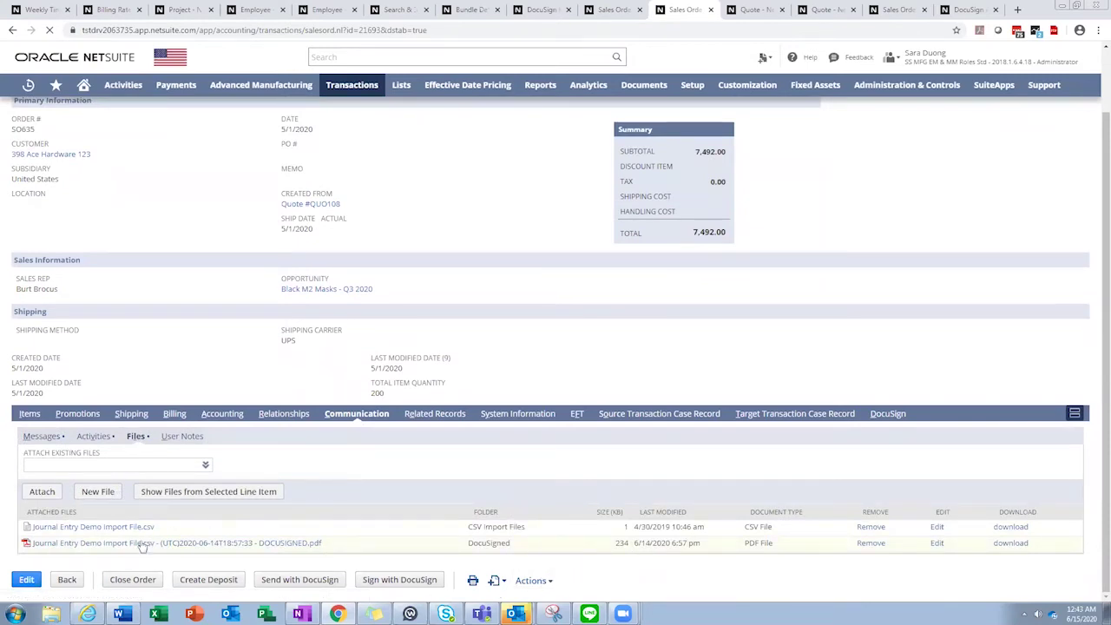
pyautogui.scroll(1, 213, 326)
pyautogui.scroll(1, 213, 326)
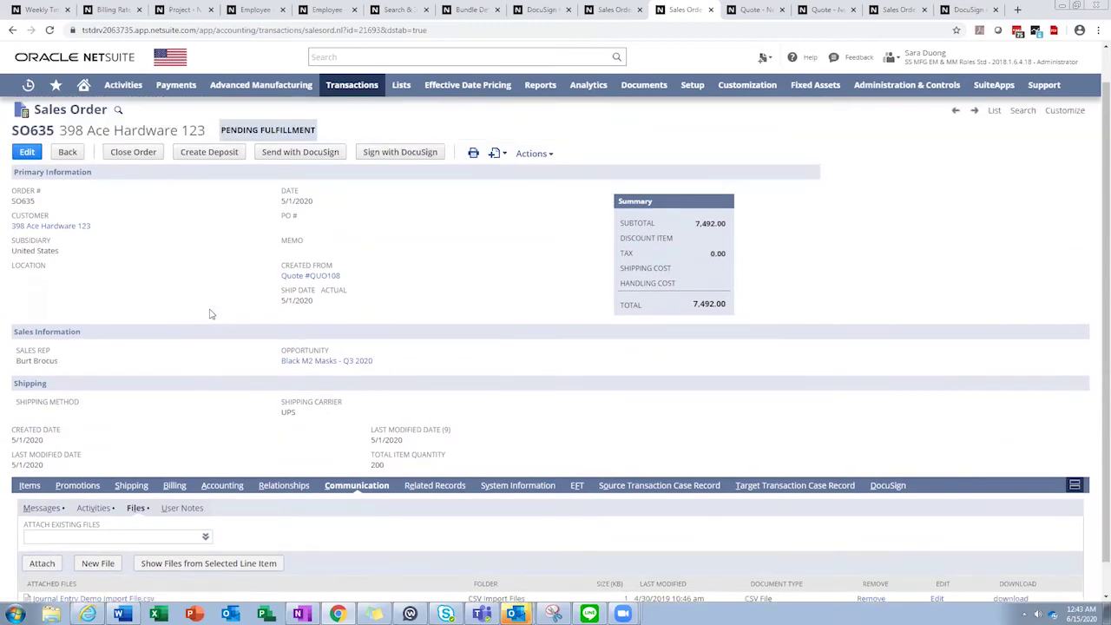
# Reload the sales order and highlight the first envelope entries and part of an envelope ID.
pyautogui.click(50, 29)
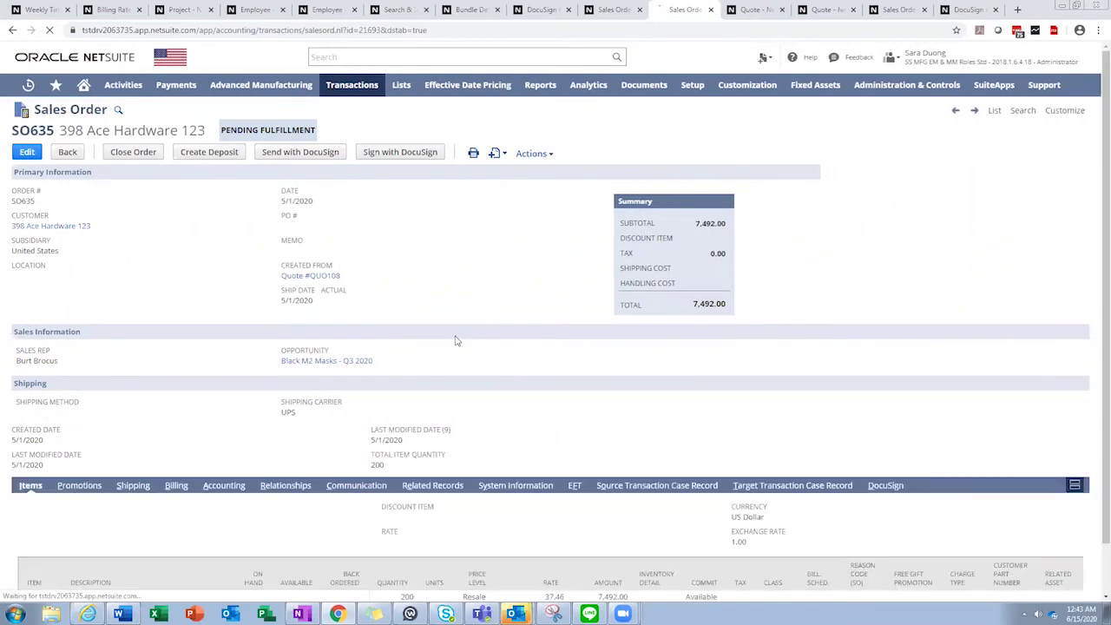
pyautogui.scroll(-1, 454, 340)
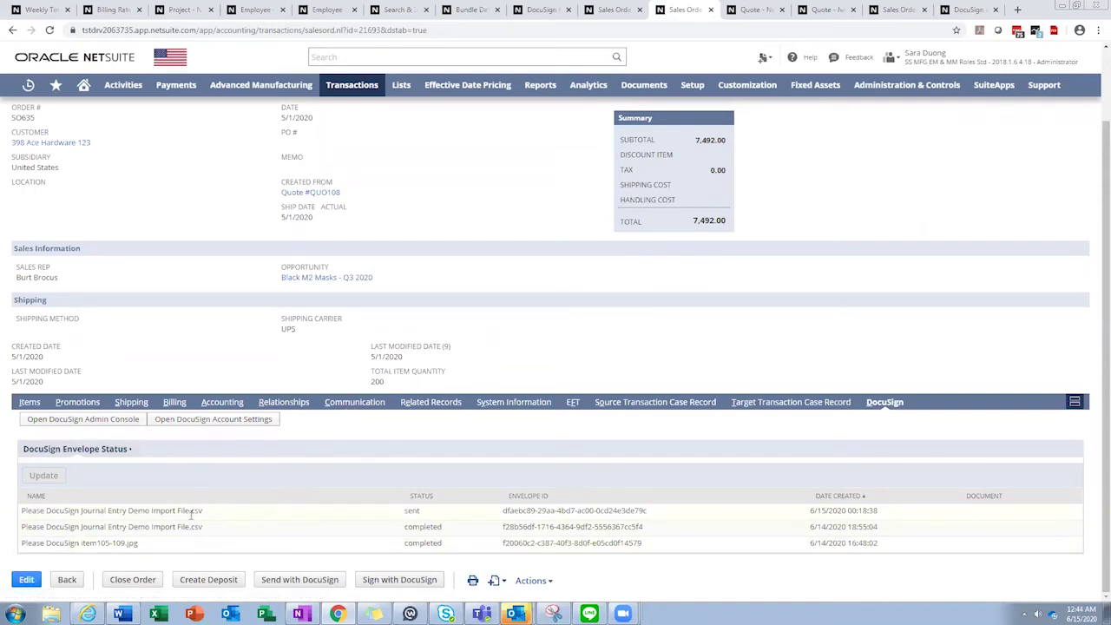
pyautogui.moveTo(256, 528); pyautogui.dragTo(280, 526)
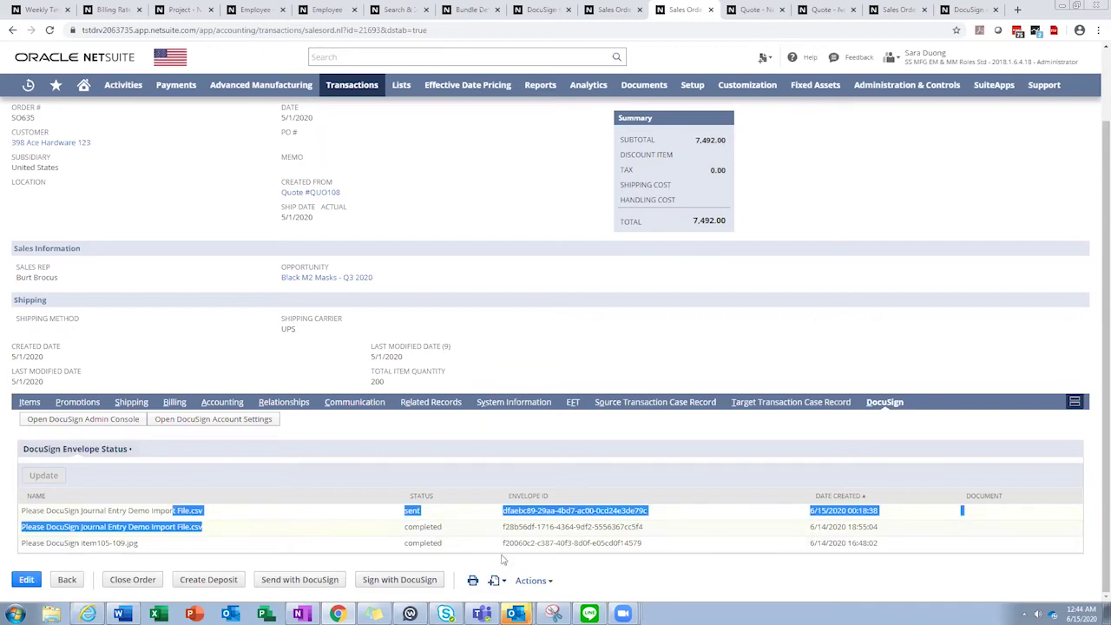
pyautogui.click(767, 521)
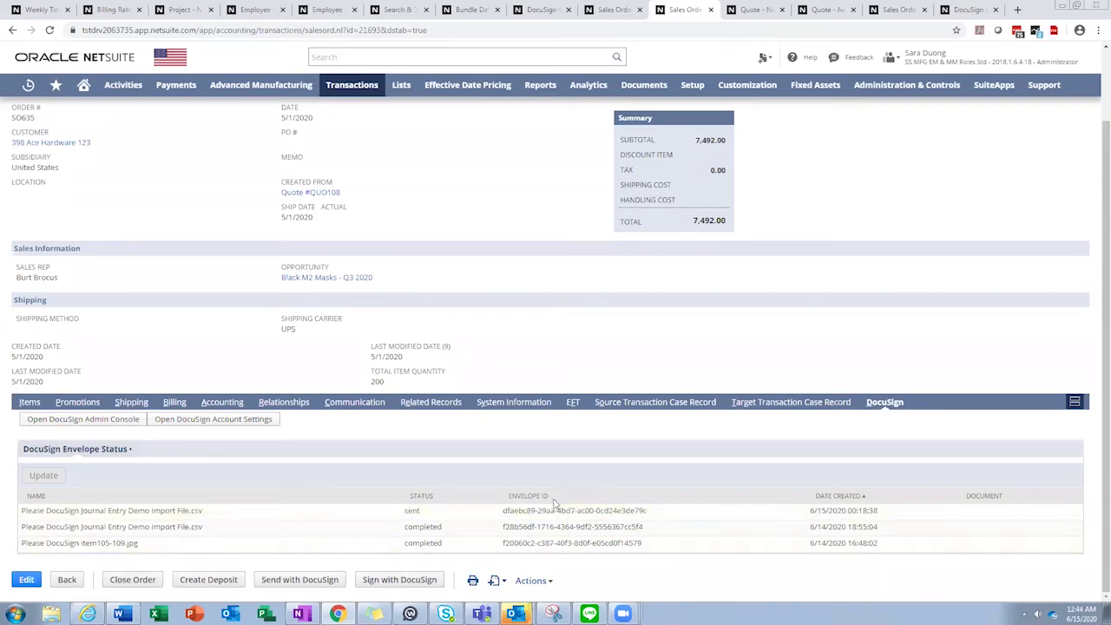
pyautogui.moveTo(527, 511); pyautogui.dragTo(599, 521)
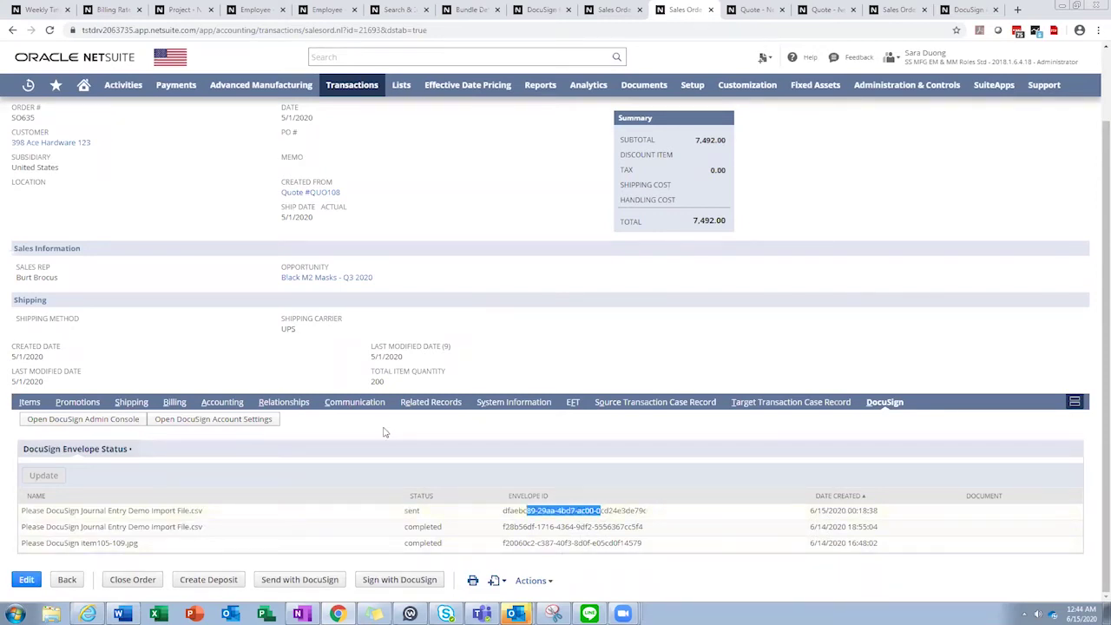
# Show the Communication Files list again, including the new 238 KB DOCUSIGNED PDF.
pyautogui.click(358, 404)
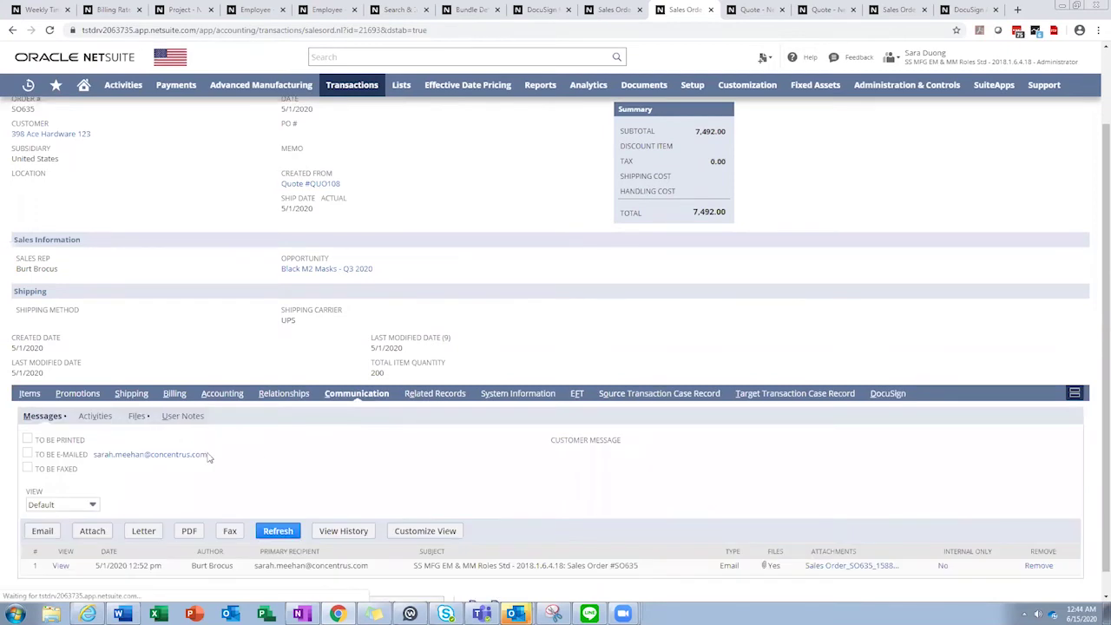
pyautogui.click(136, 416)
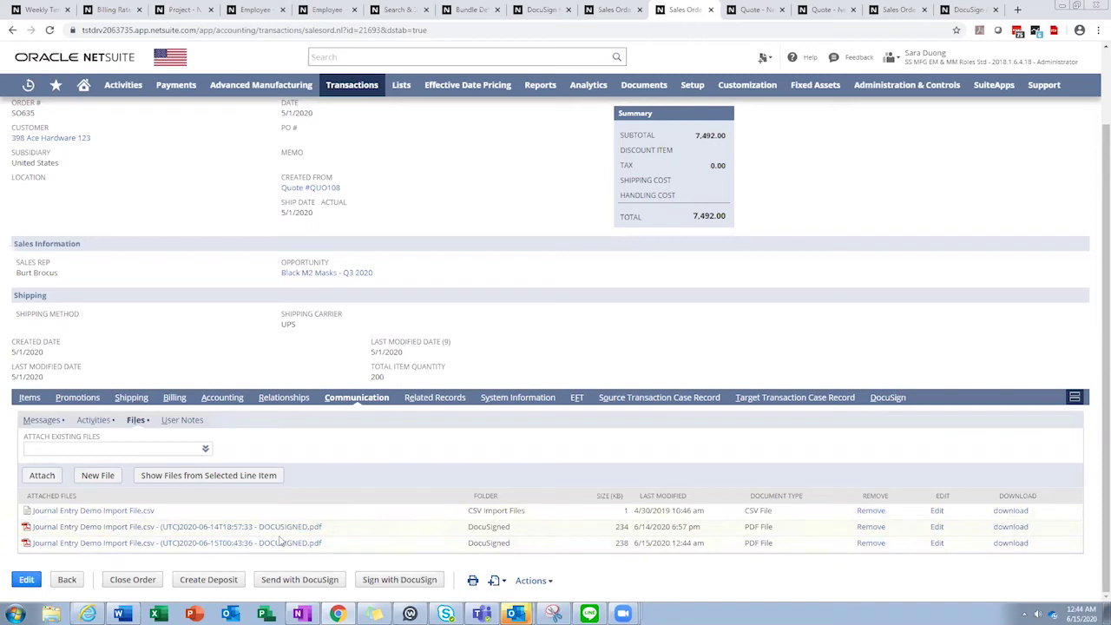
pyautogui.scroll(1, 482, 439)
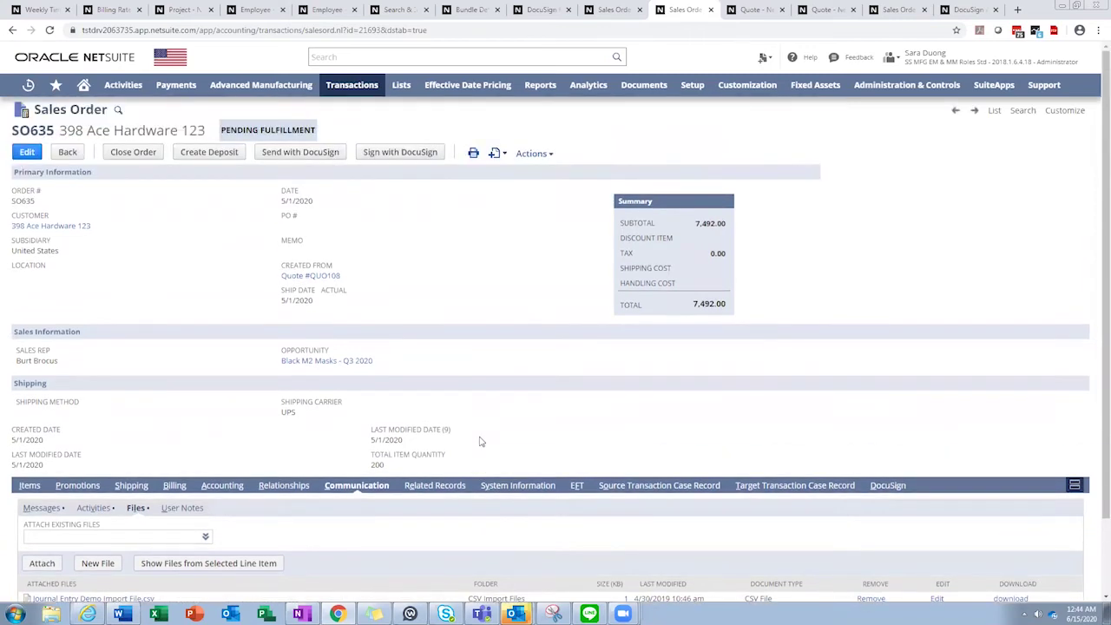
pyautogui.click(748, 10)
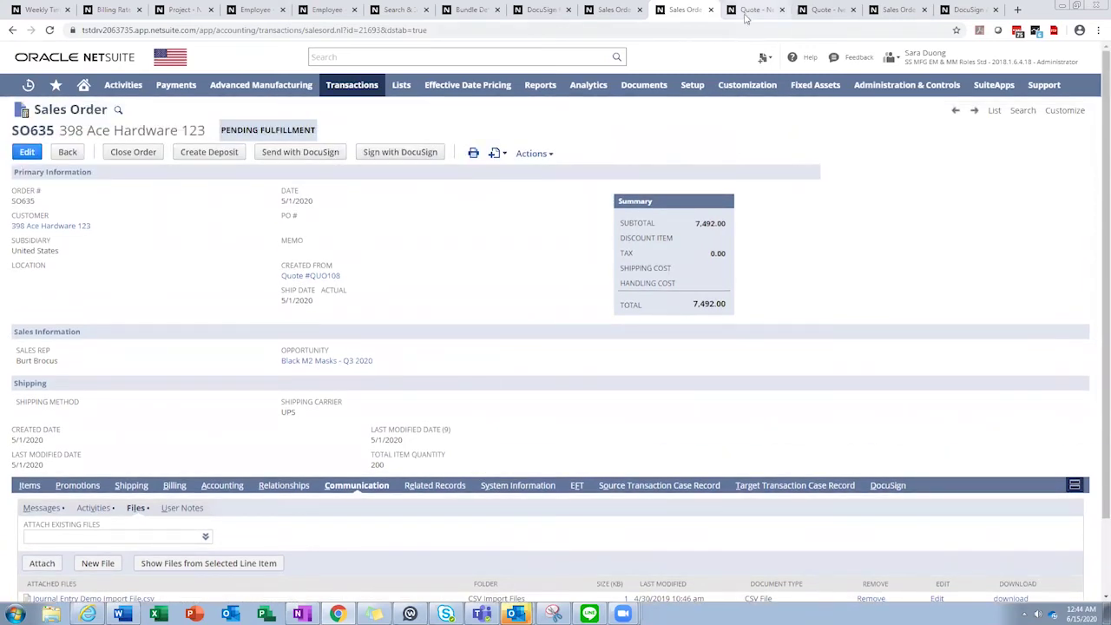
# Bring up the Send with DocuSign editor for quote QUO107 with Quote_QUO107.pdf loaded.
pyautogui.scroll(2, 537, 271)
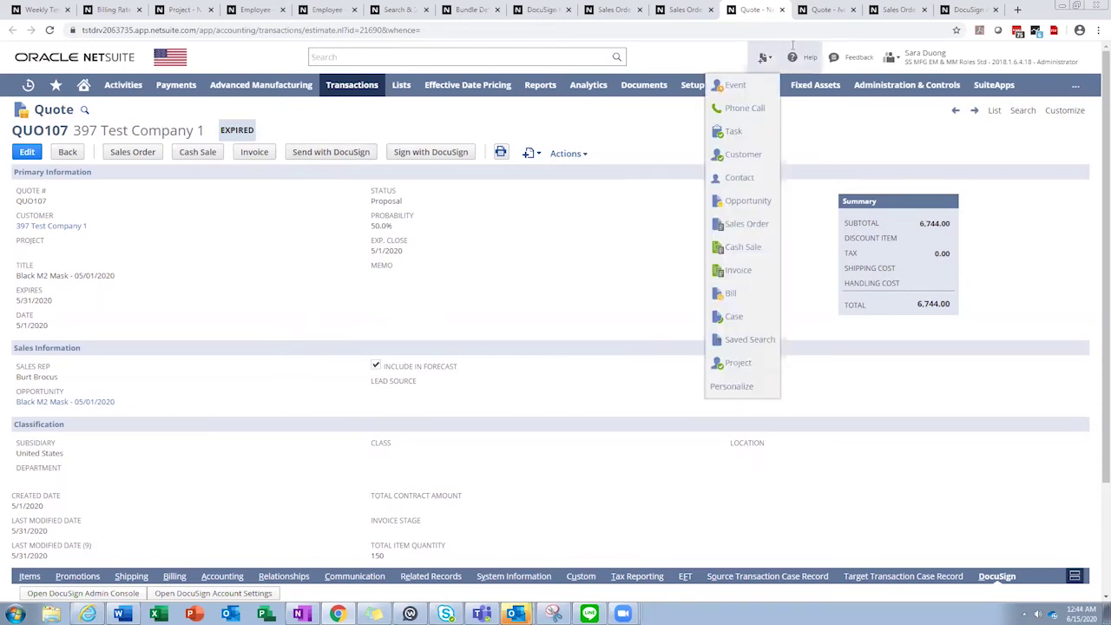
pyautogui.click(828, 9)
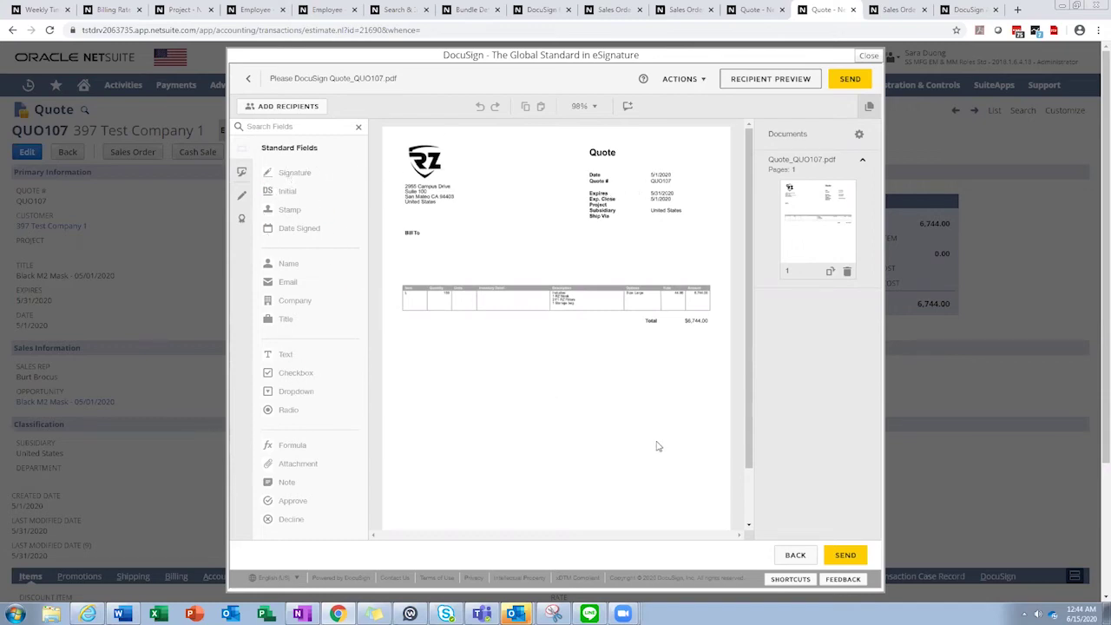
# Add a signer recipient to the QUO107 envelope, entering the recipient's name and e-mail address.
pyautogui.click(301, 111)
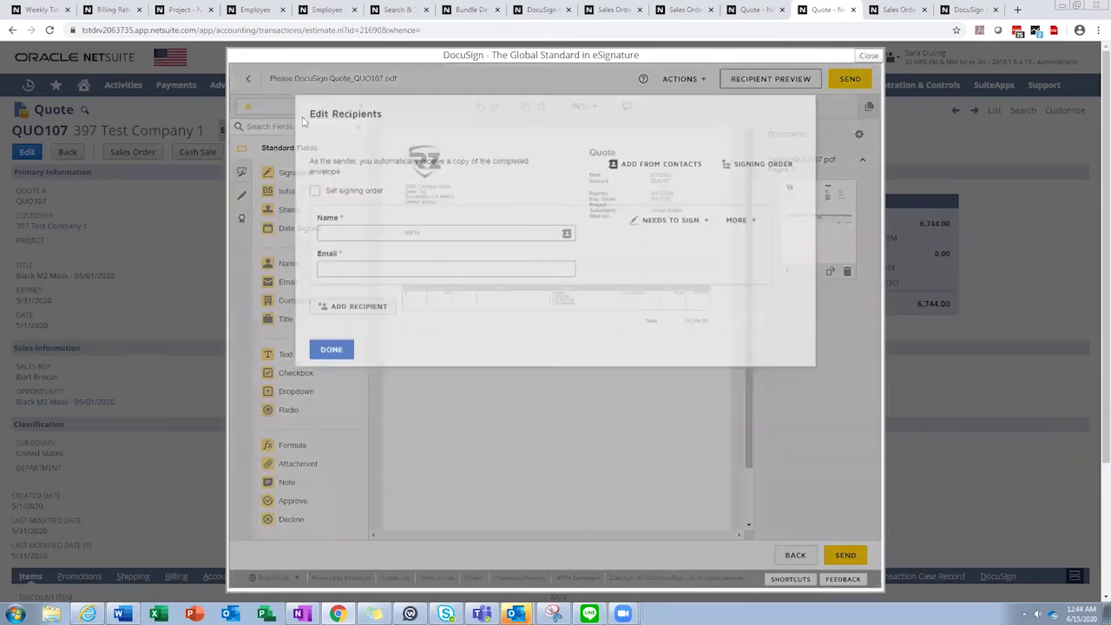
pyautogui.click(380, 225)
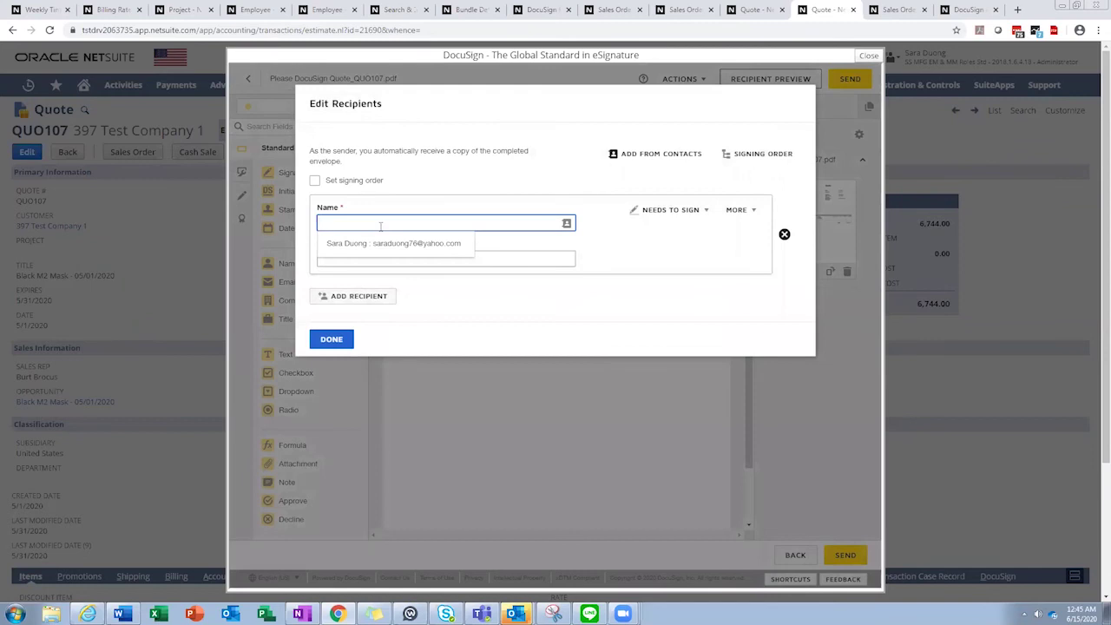
pyautogui.write('Concentrus Test')
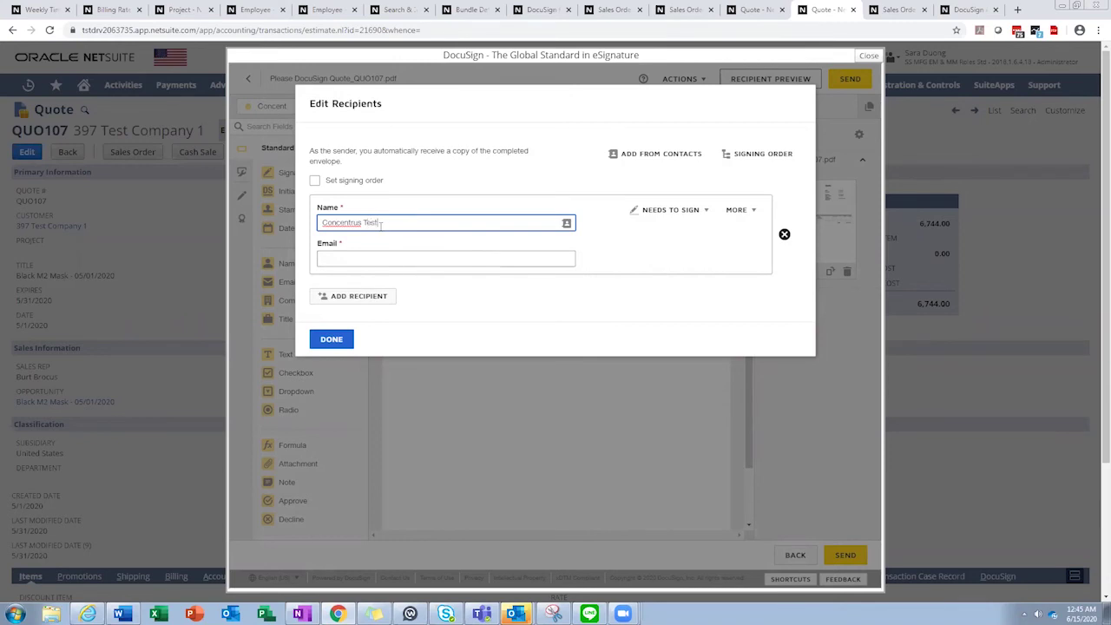
pyautogui.press('Tab')
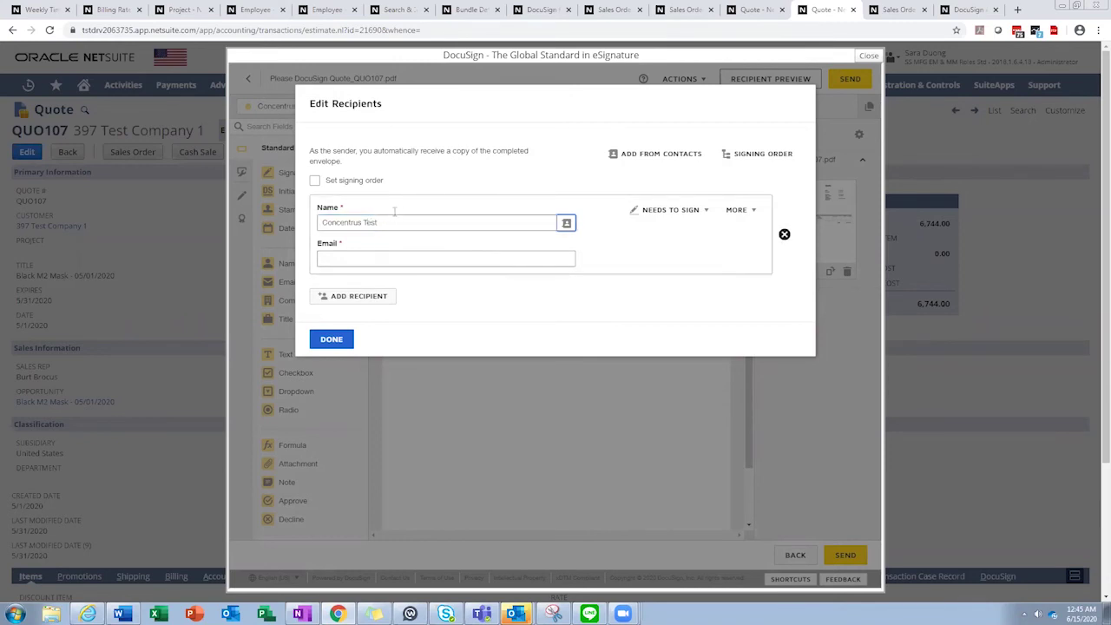
pyautogui.click(373, 256)
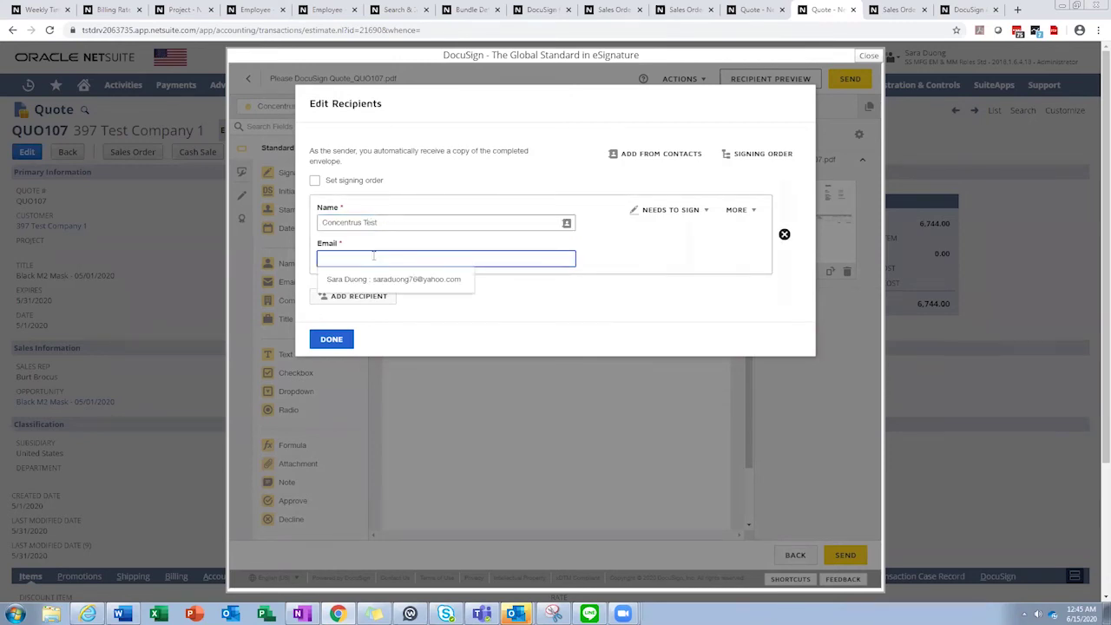
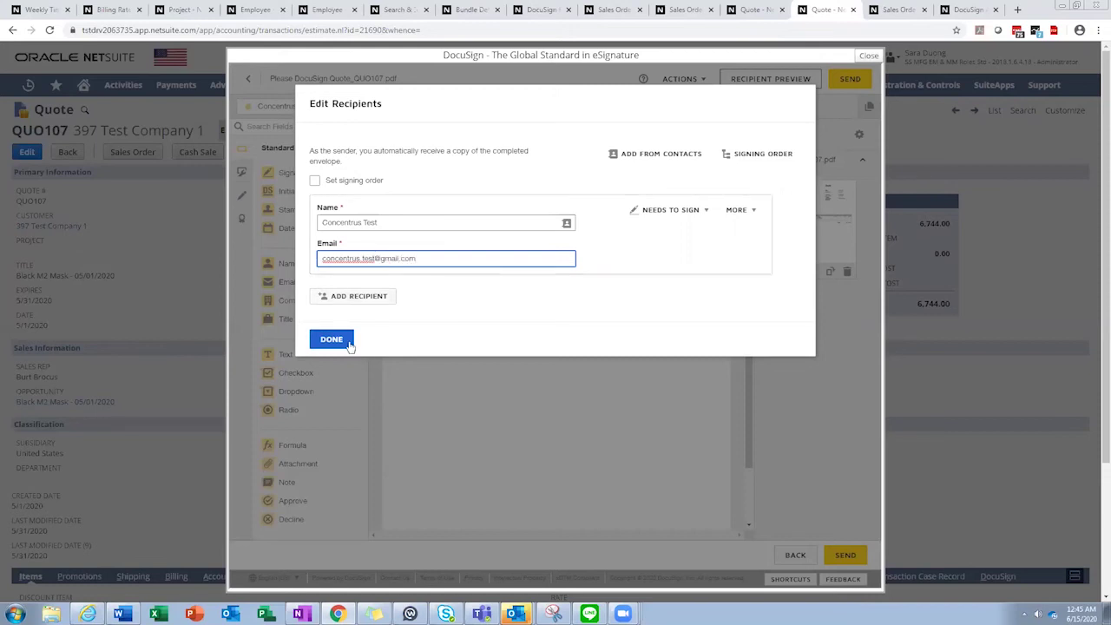
pyautogui.click(340, 342)
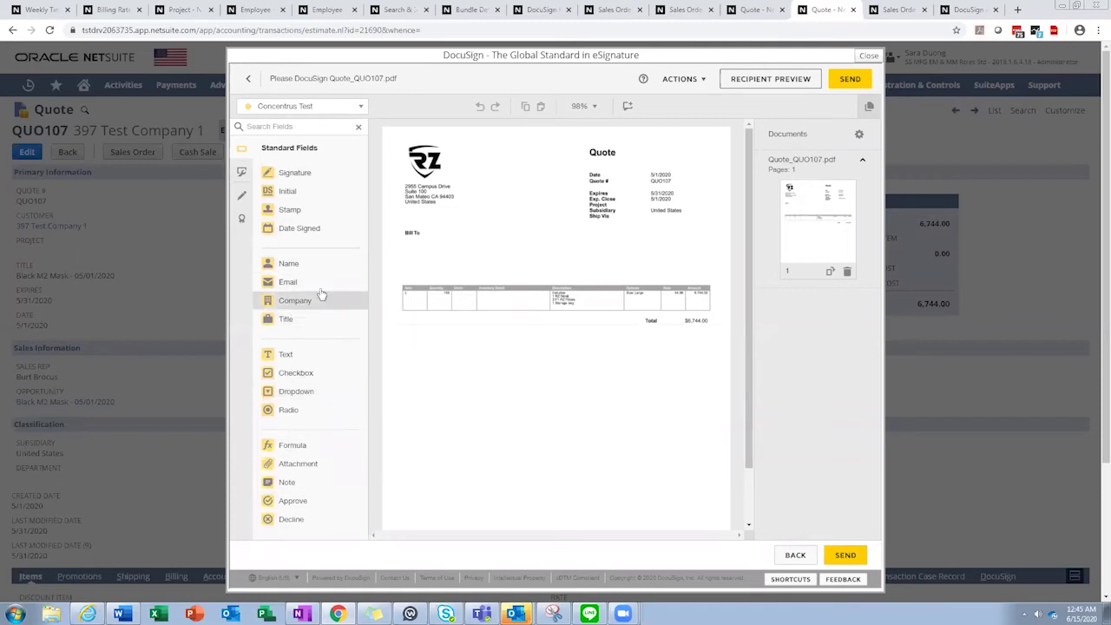
# Place Full Name and Signature fields below the quote totals and send the envelope.
pyautogui.moveTo(300, 269); pyautogui.dragTo(490, 393)
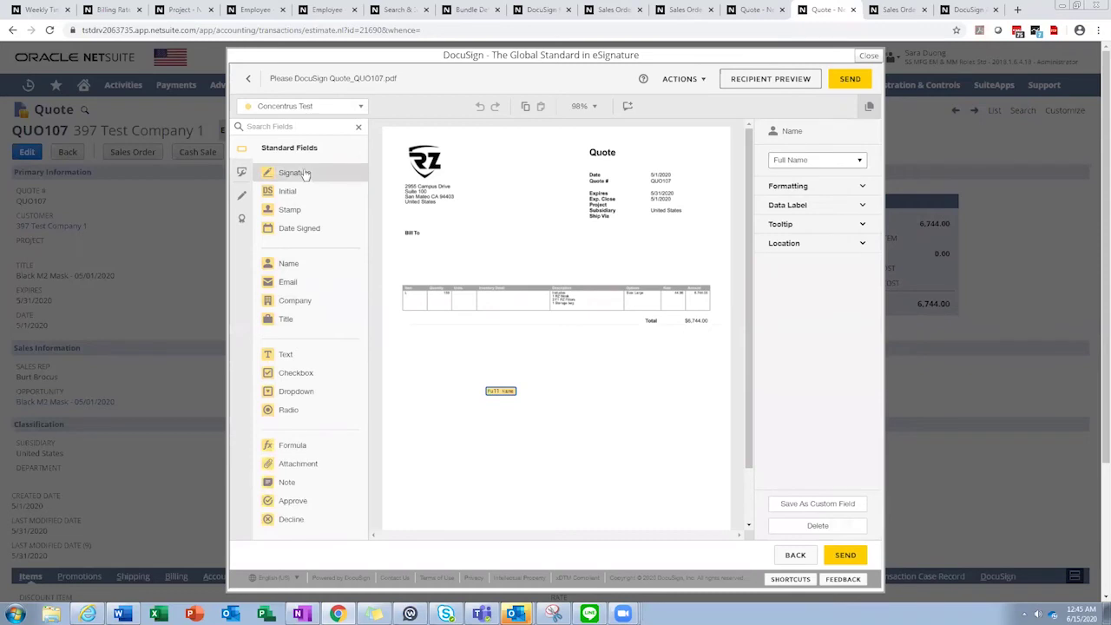
pyautogui.moveTo(305, 175)
pyautogui.mouseDown()
pyautogui.moveTo(463, 327)
pyautogui.moveTo(549, 372)
pyautogui.moveTo(491, 372)
pyautogui.mouseUp()
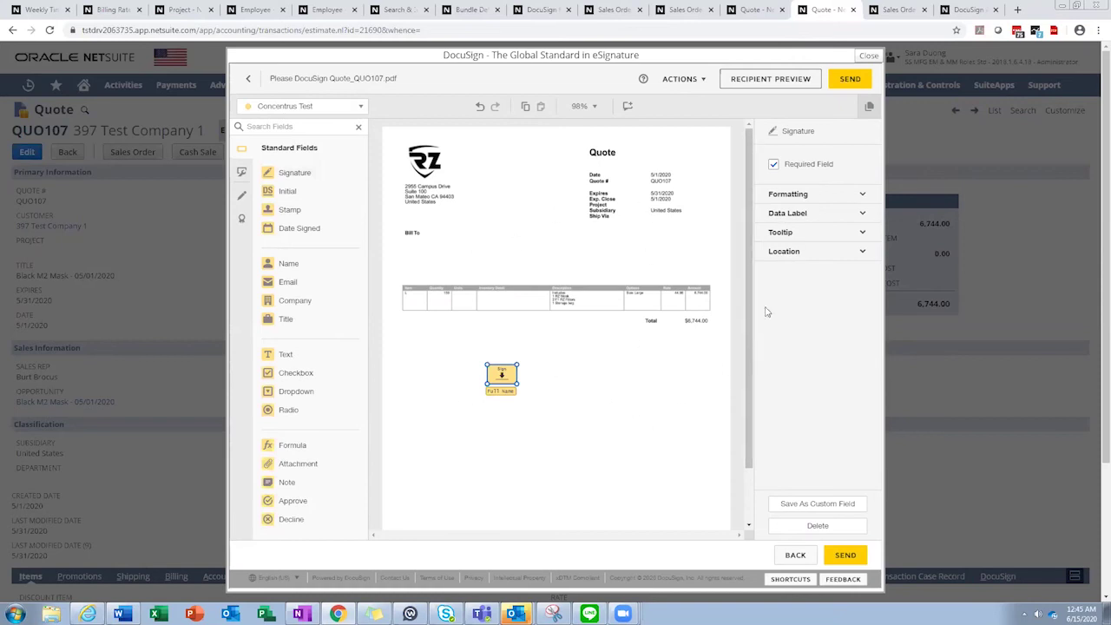
pyautogui.click(853, 79)
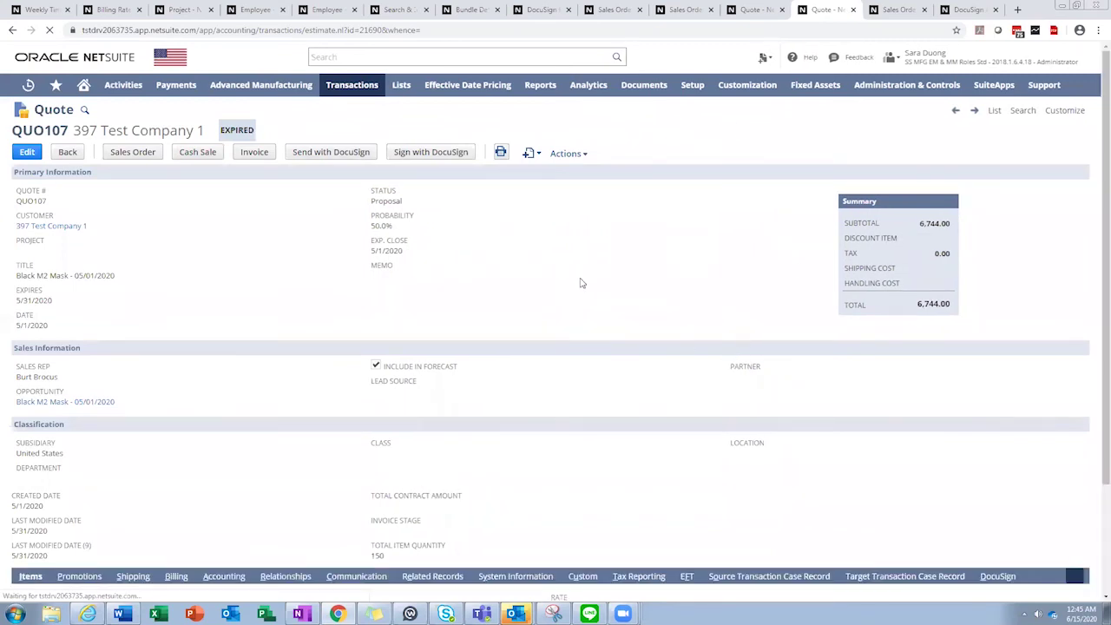
# Scroll to quote QUO107's DocuSign envelope status, showing Quote_QUO107.pdf created on 6/15/2020.
pyautogui.scroll(-2, 618, 377)
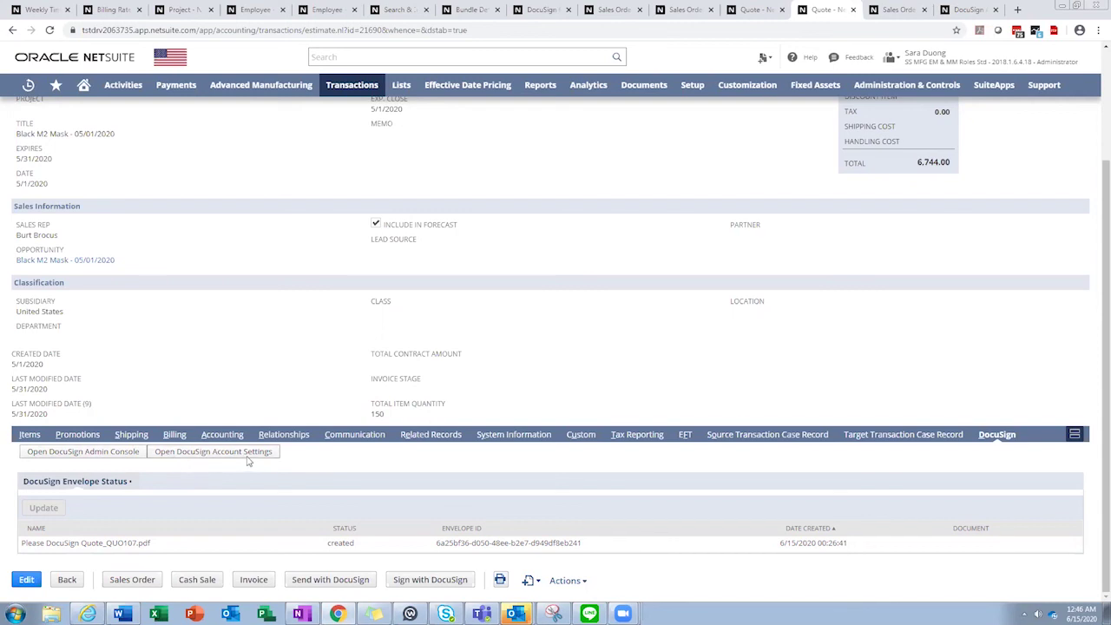
# Switch to the DocuSign Account settings page with its record settings.
pyautogui.click(965, 19)
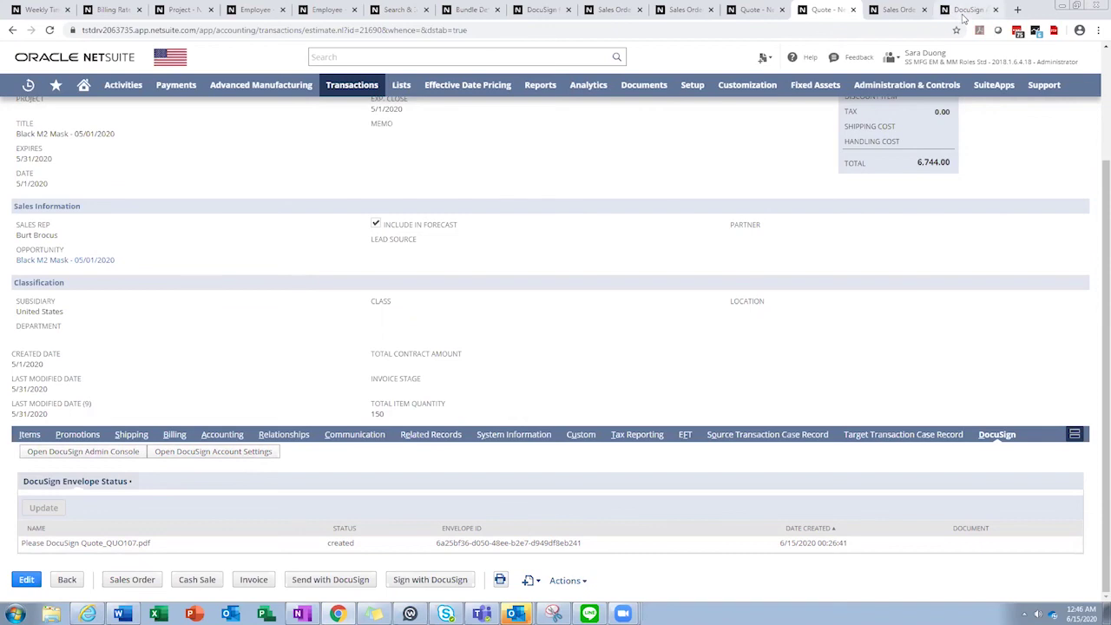